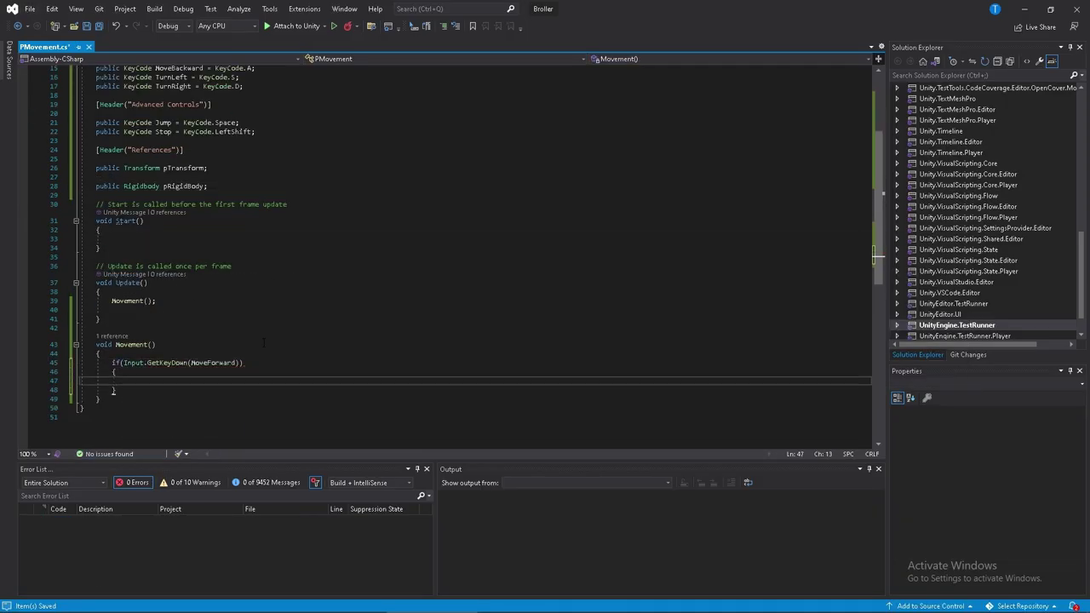
- Make PMovement push the ball forward with pRigidBody.AddForce using moveSpeed
text(pRigidBody.AddForce(Vector3.forward(moveSpeed));)
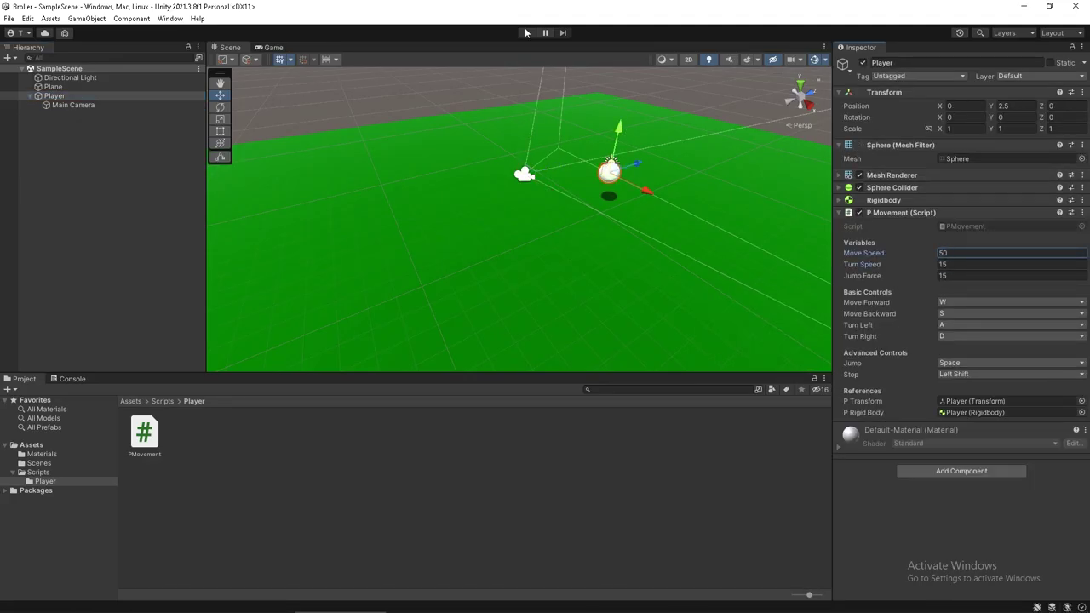
- Test-drive the rolling ball in Play mode, then bring up the menu for creating a new asset
click(524, 33)
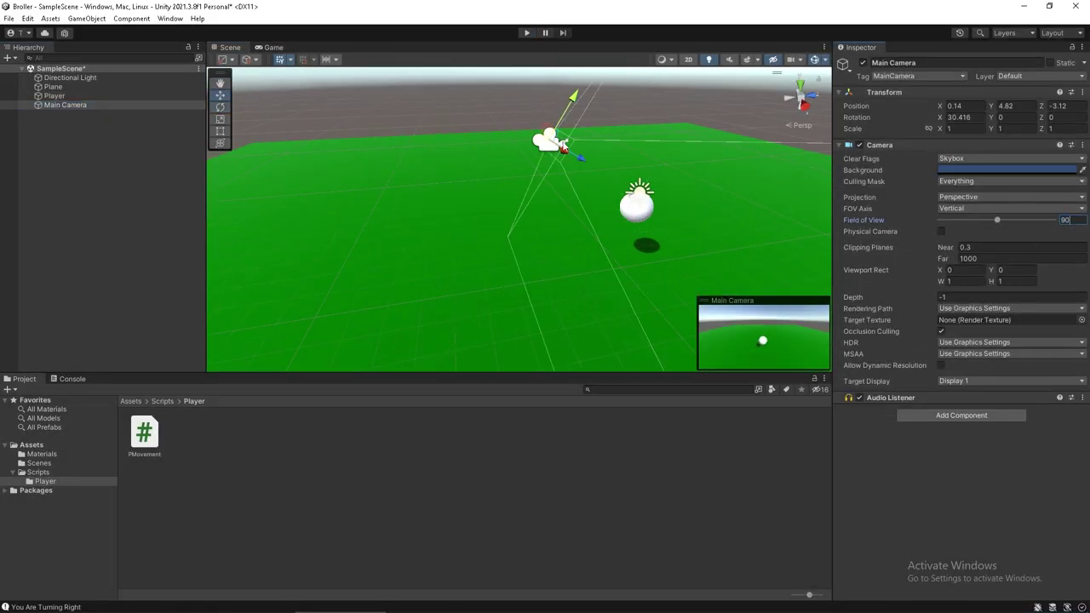
right_click(406, 467)
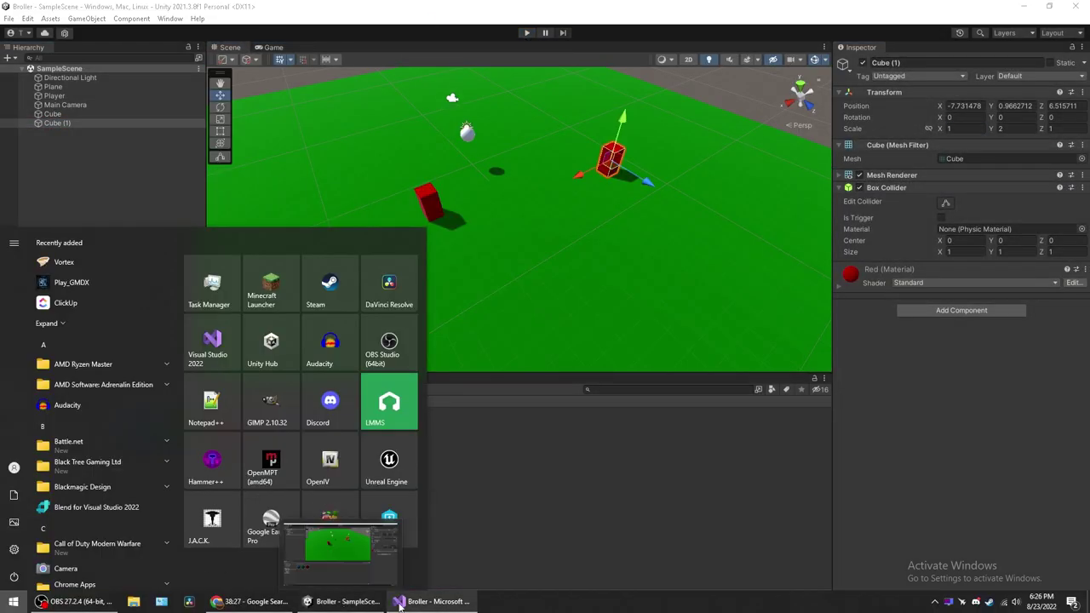
- Add a downward Physics.Raycast ground check and jump force code to PMovement
click(399, 604)
text(Brake)
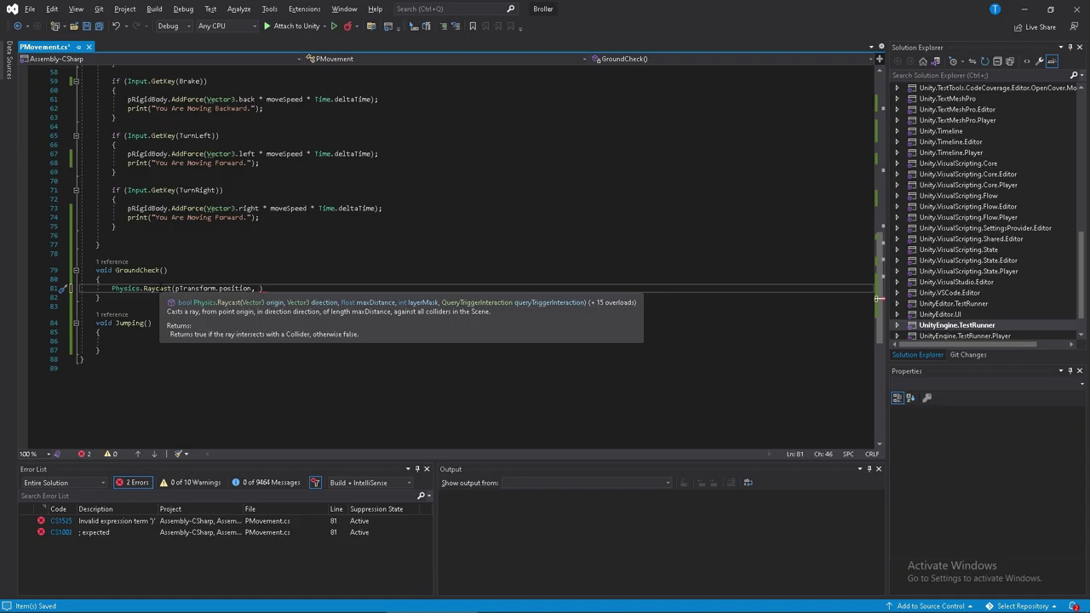
text(Vector3.down())
text(, 0)
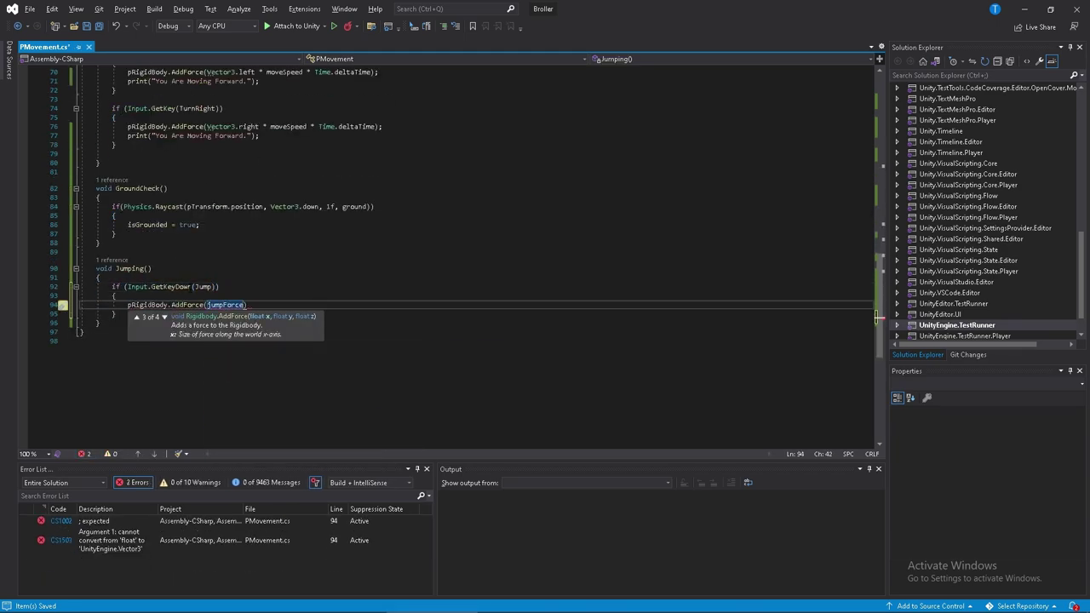
key(alt+Tab)
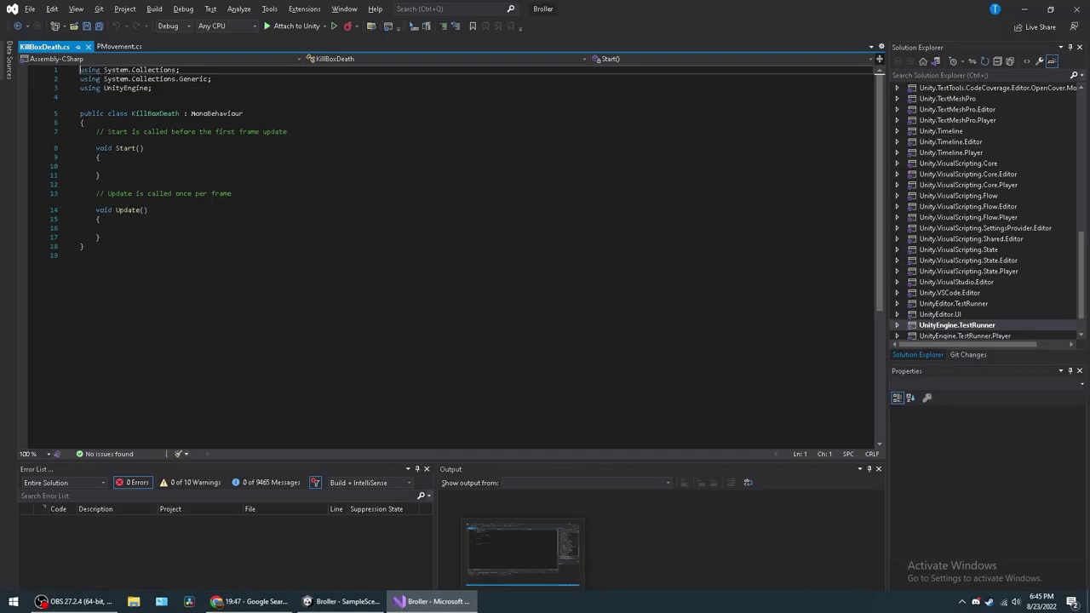
- Write KillBoxDeath's OnTriggerEnter handler that prints 'You are Dead!' below the collision field
click(200, 132)
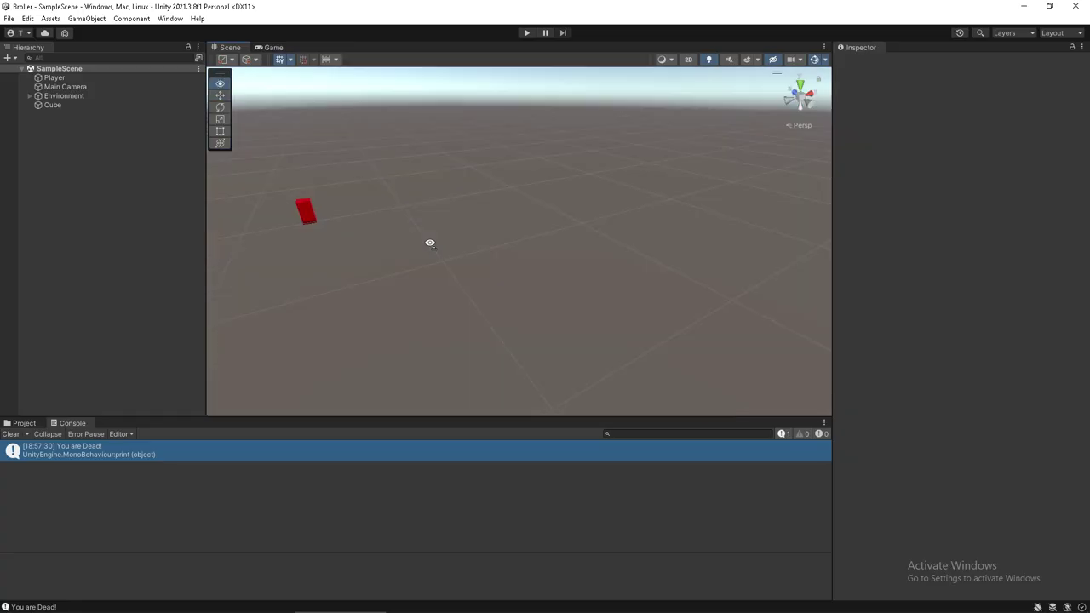
- Play-test the ball hitting a red kill box on the ramp, then stop the test
alt+drag(545, 256, 560, 307)
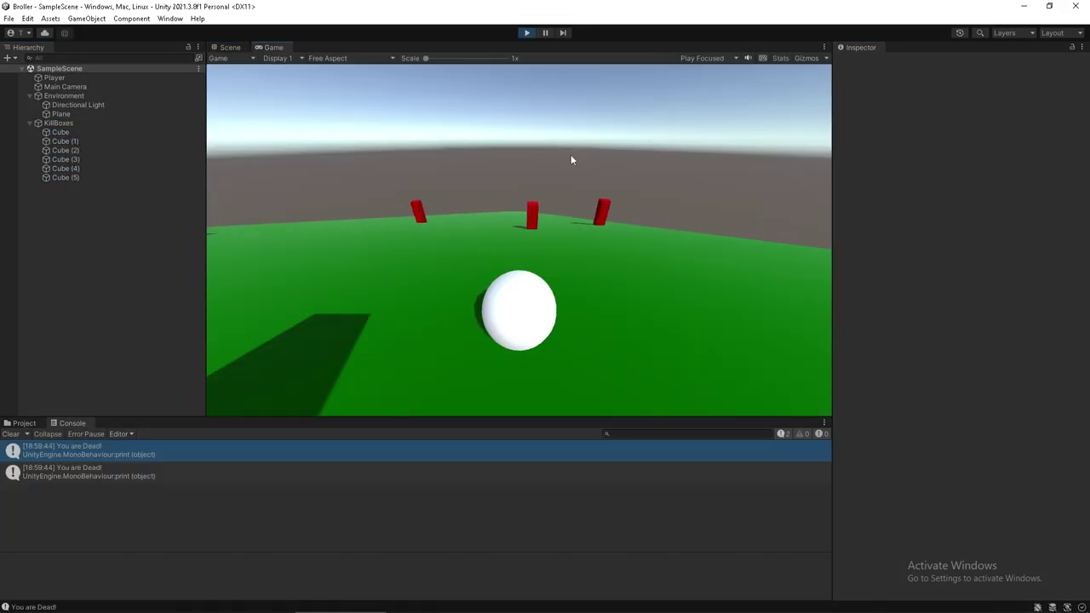
key(ctrl+p)
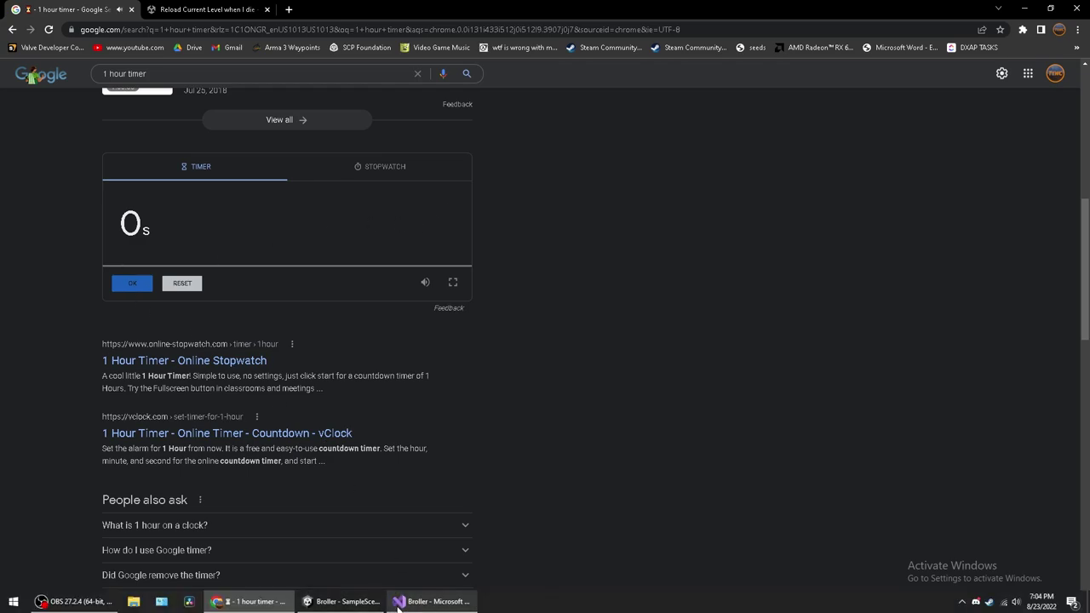
click(398, 606)
- Inspect the new purple Plane at the ramp's far end and test it in Play mode
click(364, 604)
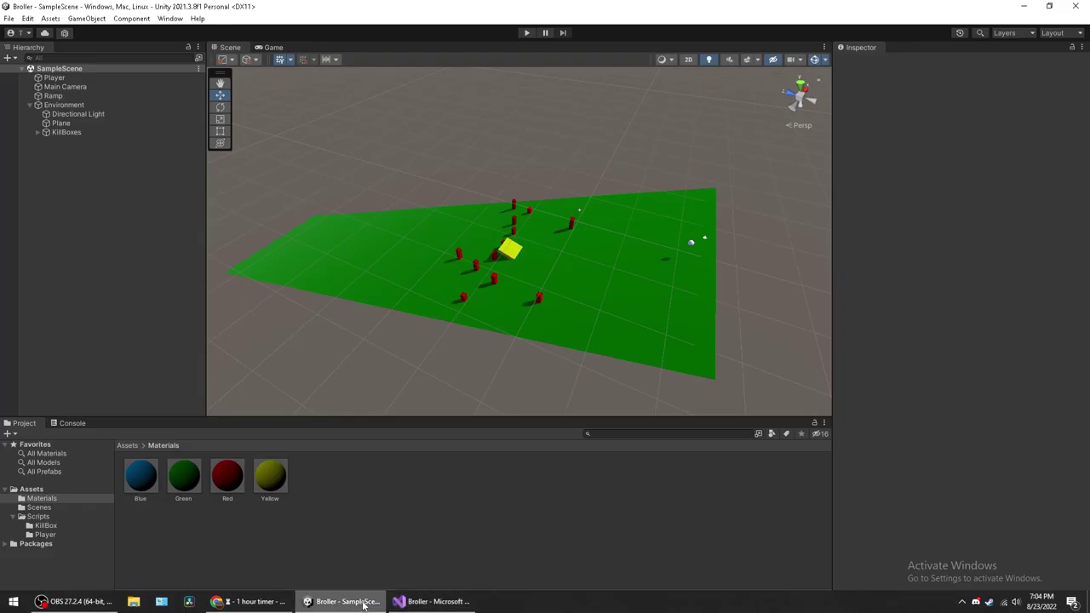
click(252, 601)
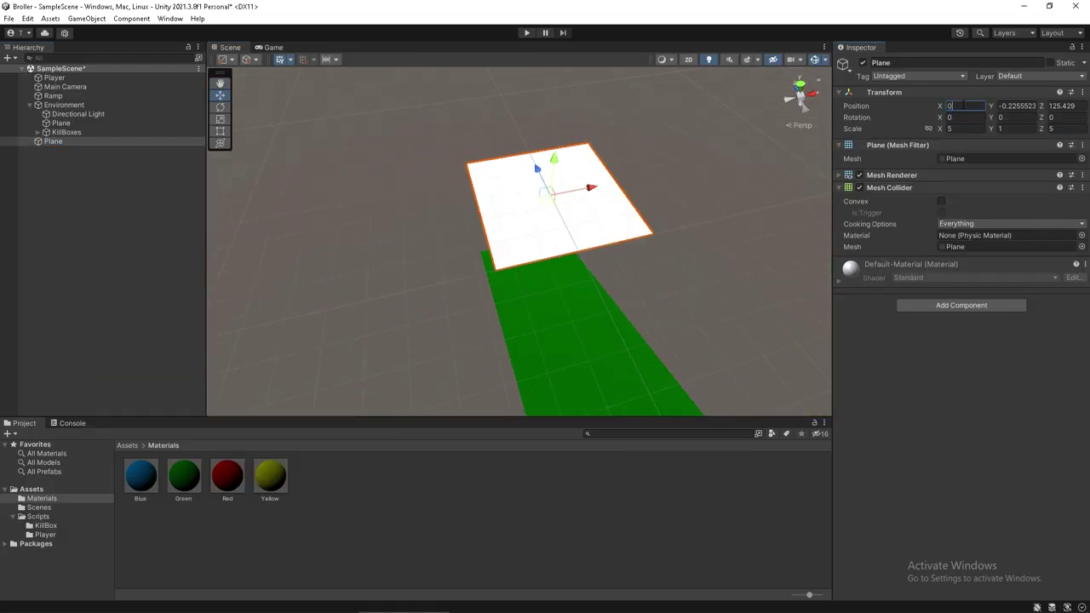
right_drag(383, 223, 376, 267)
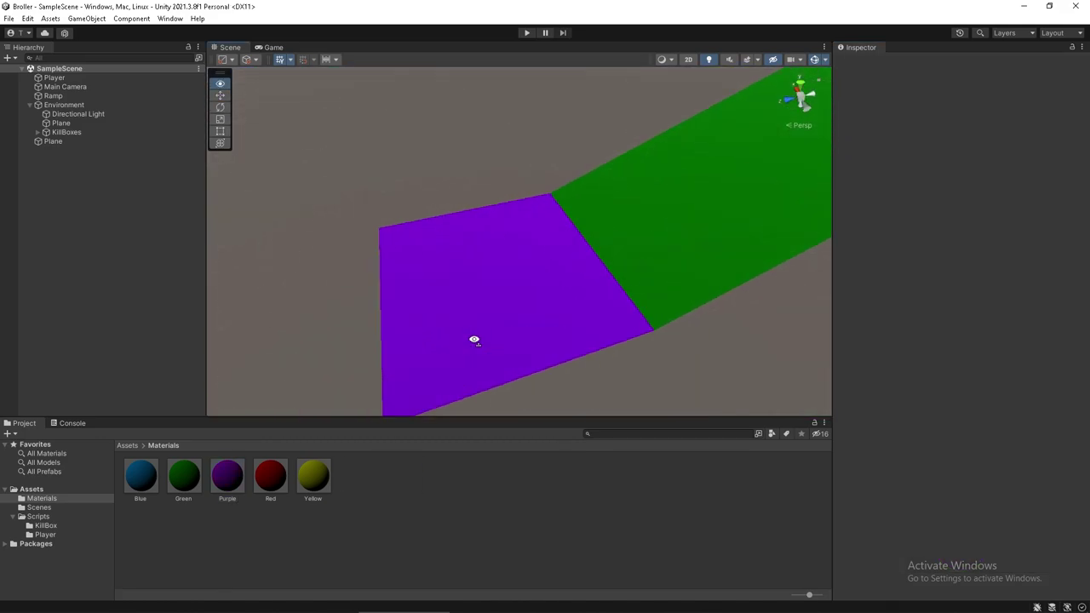
click(428, 268)
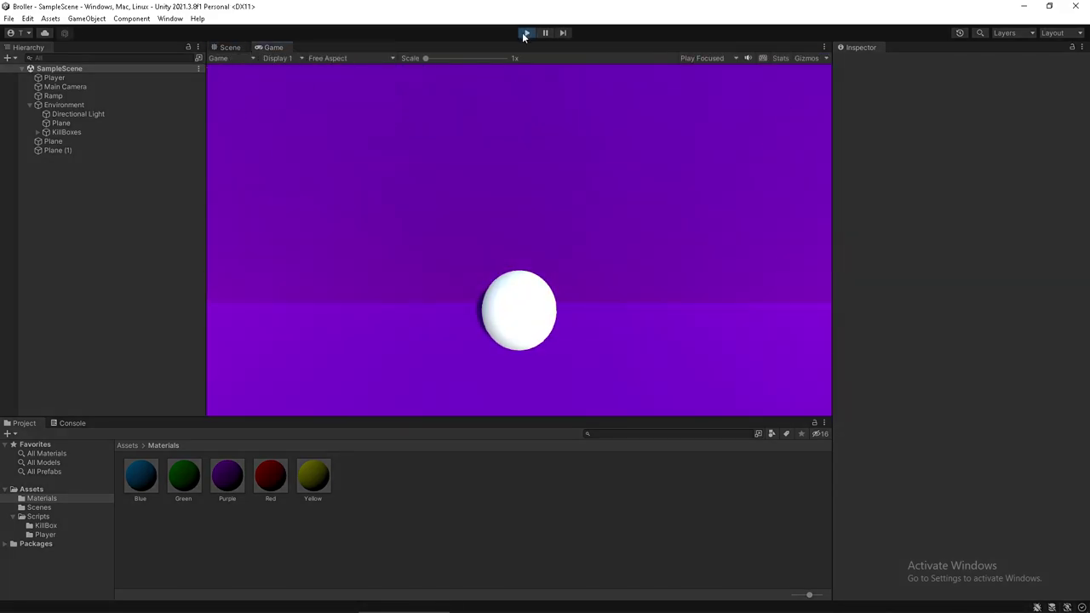
click(525, 33)
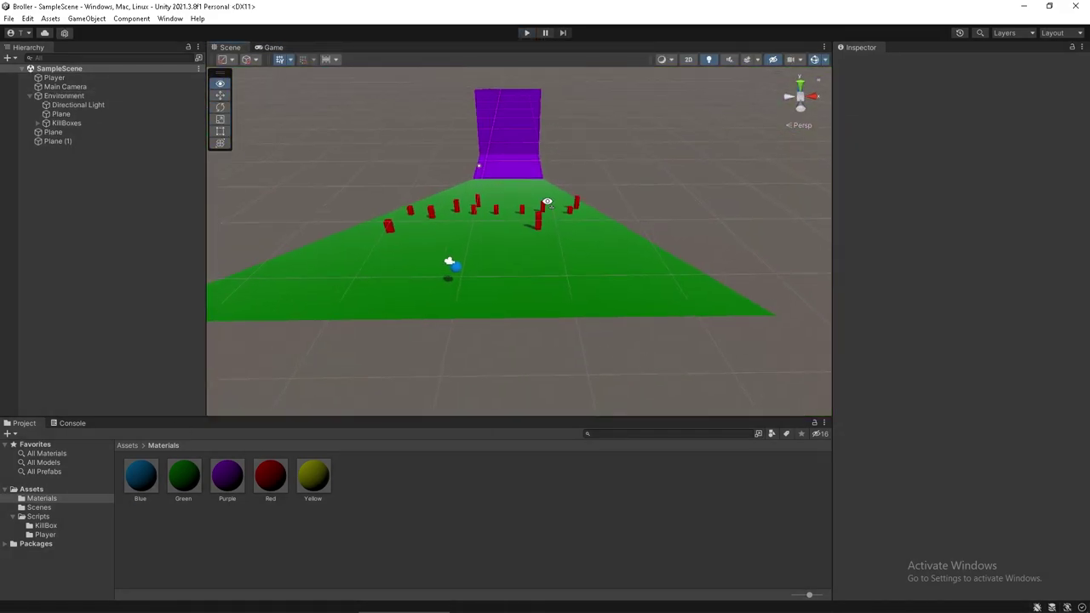
- Duplicate the kill boxes with Ctrl+D and spread copies along the ramp toward the purple wall
right_drag(546, 203, 537, 168)
click(29, 96)
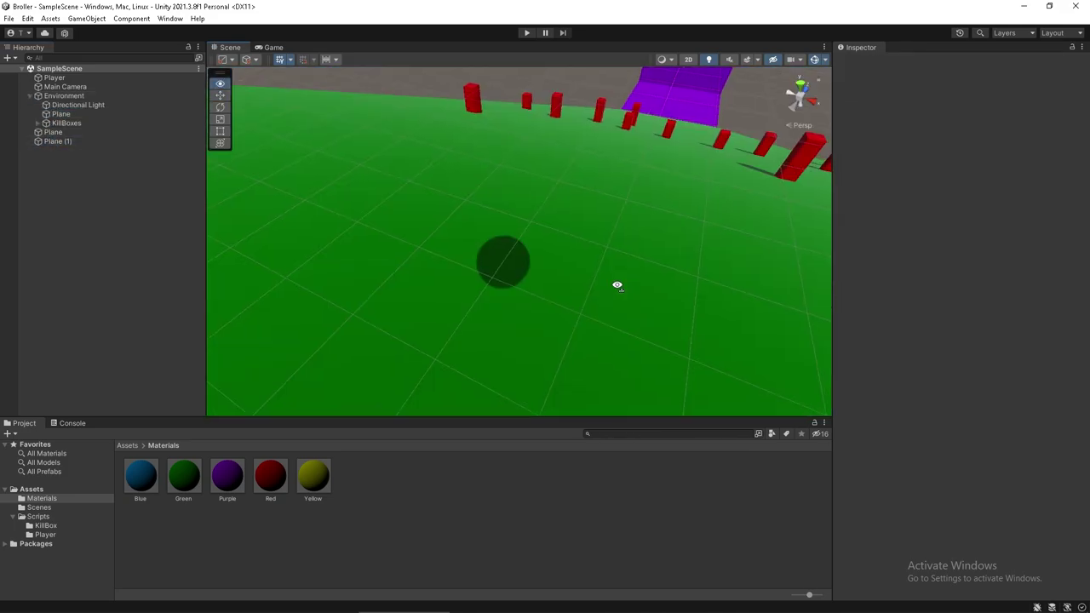
right_drag(617, 286, 587, 194)
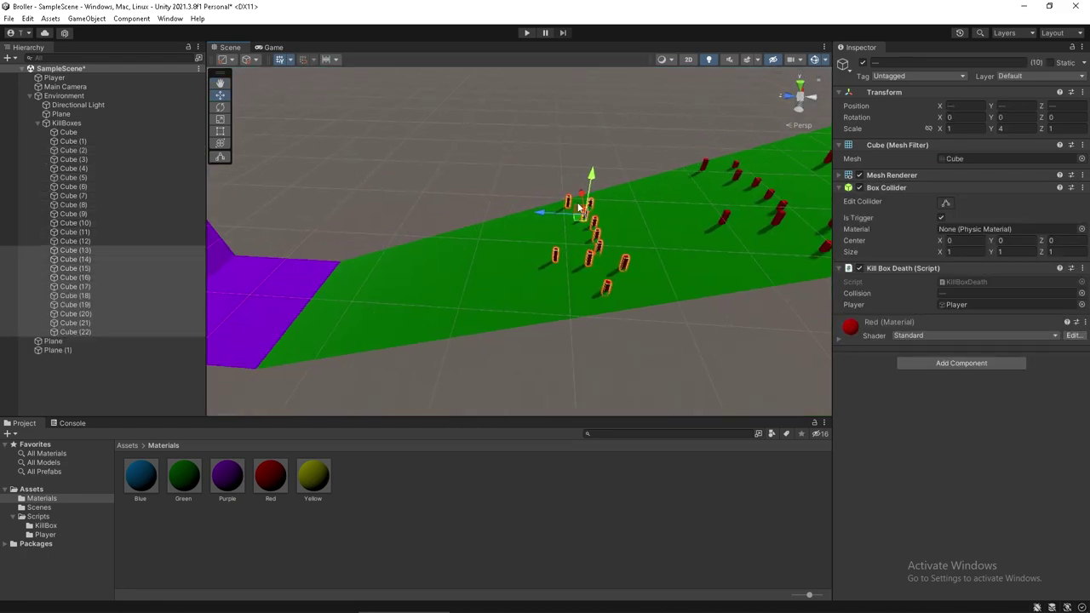
key(ctrl+d)
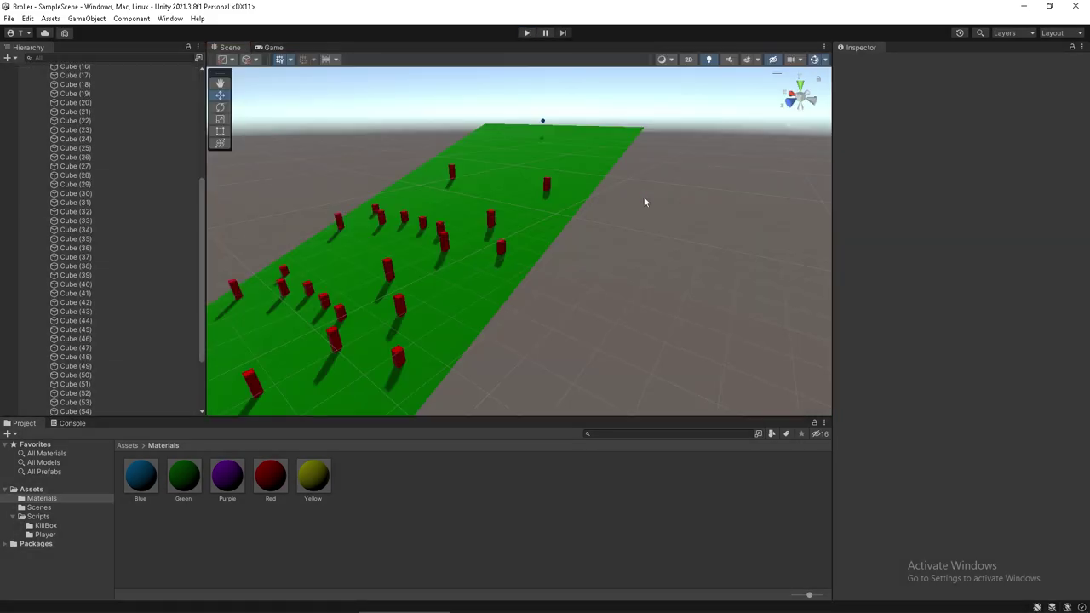
right_drag(644, 197, 363, 254)
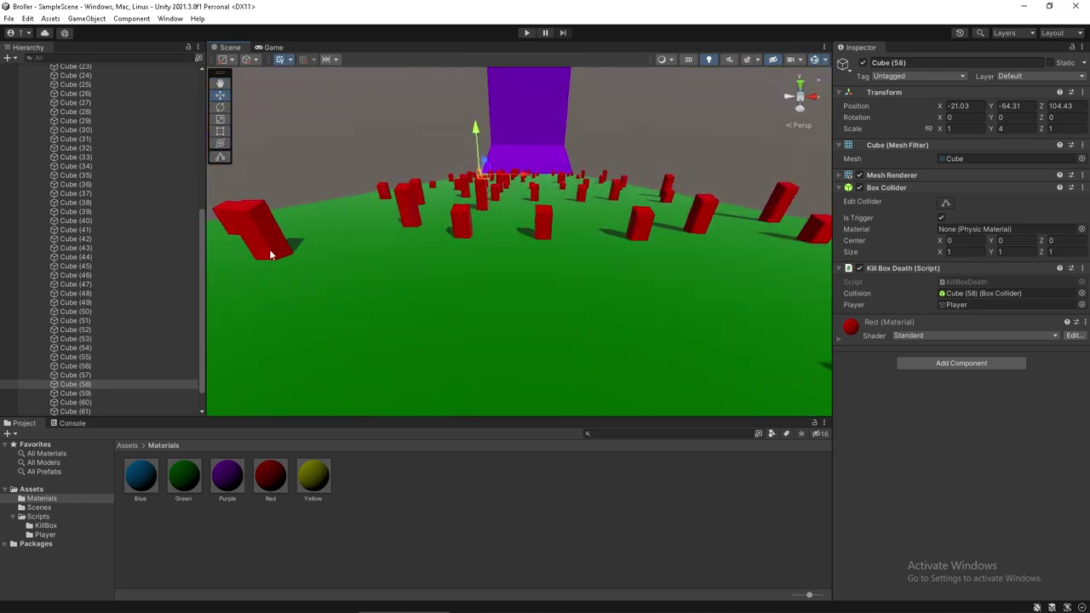
key(alt+Tab)
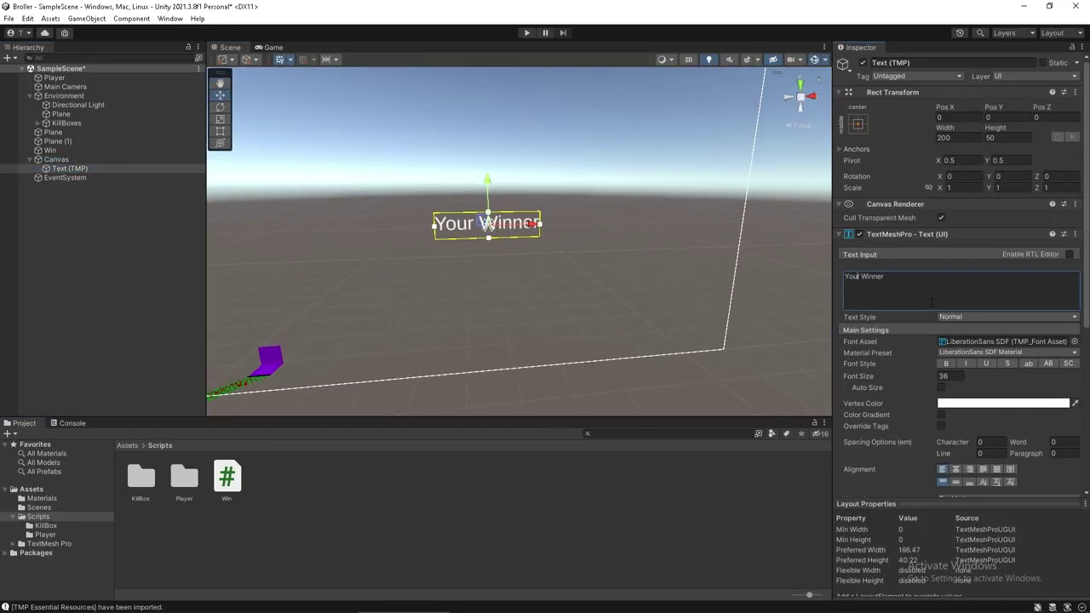
text('re)
- Give the text font size 50 and width 325, and rename it Winner
key(f)
click(945, 137)
text(50)
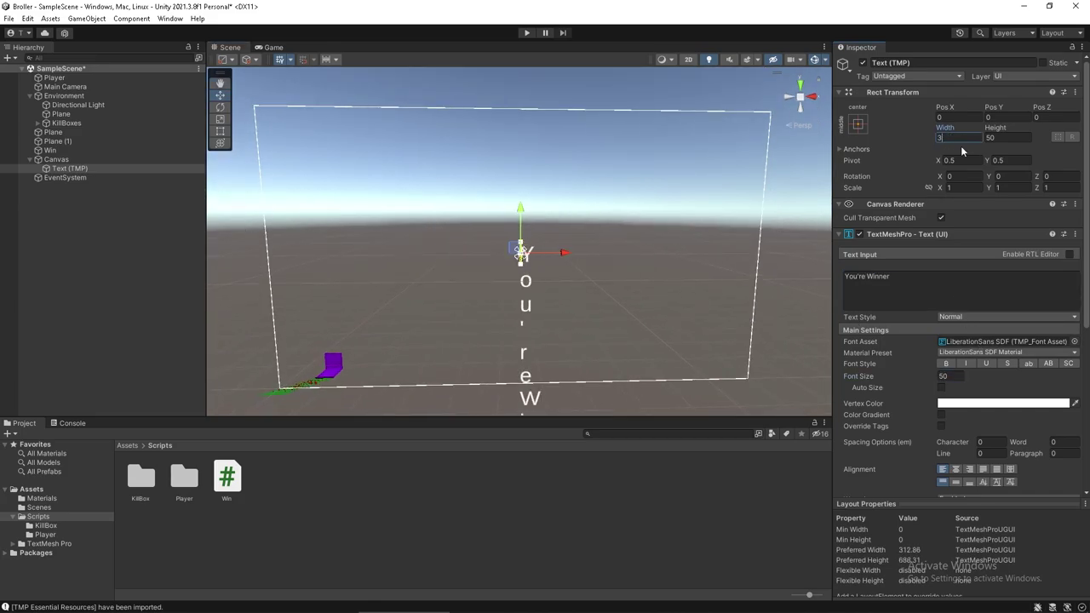
text(025)
key(Return)
key(F2)
text(Winner)
key(Return)
- Open the Win script from the Project panel for editing
scroll(443, 244, up, 5)
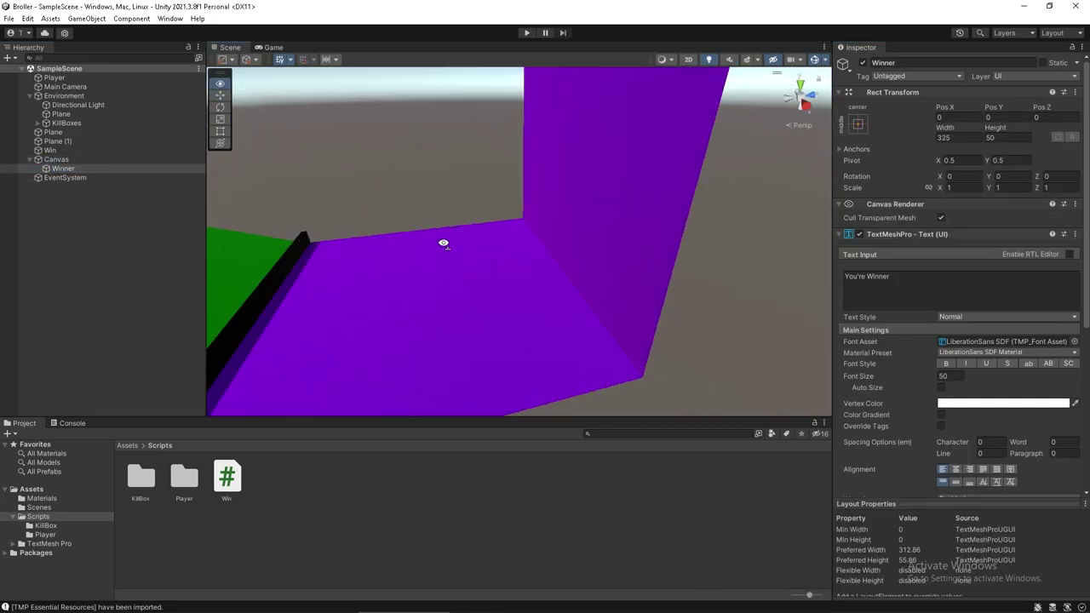
alt+drag(443, 244, 647, 275)
scroll(648, 276, down, 5)
scroll(648, 276, up, 3)
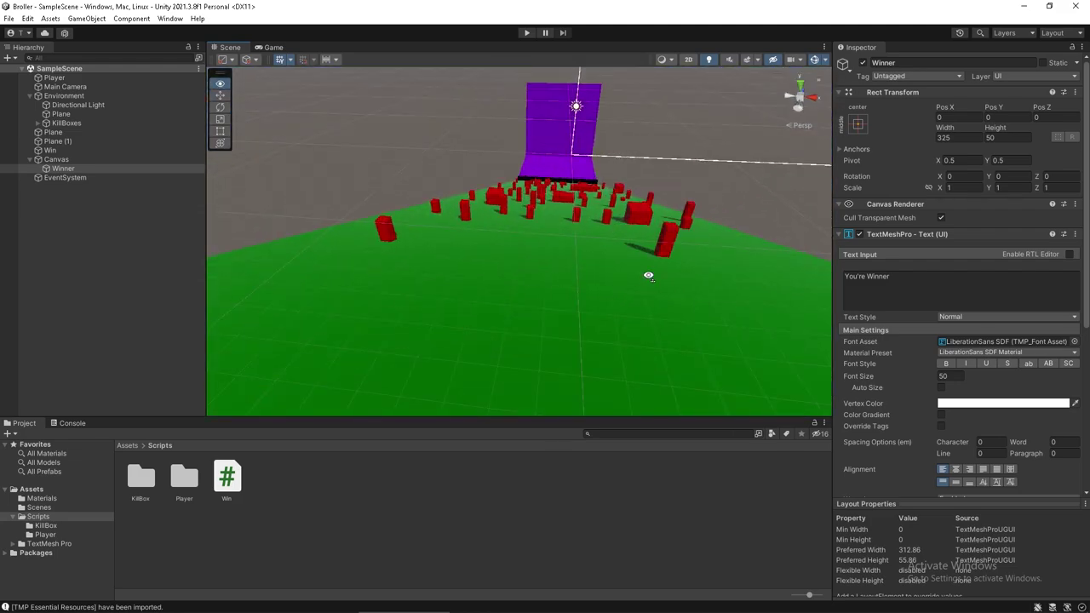
scroll(648, 276, up, 5)
double_click(227, 477)
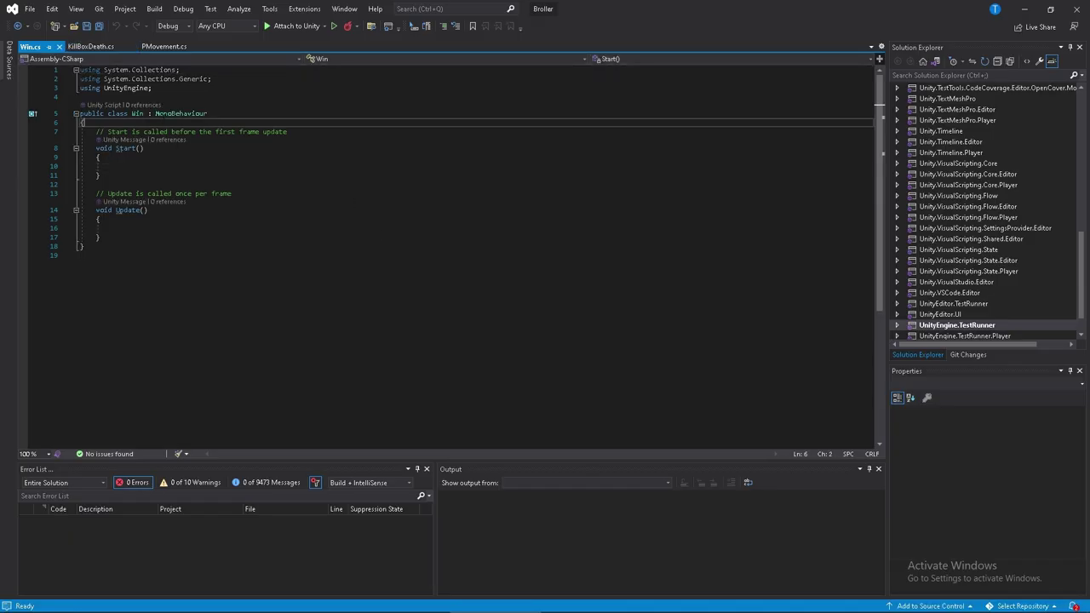
- Declare a public GameObject win-text field in Win.cs and reference it in the trigger handler
key(Return)
key(Return)
key(Up)
text(public GameObject)
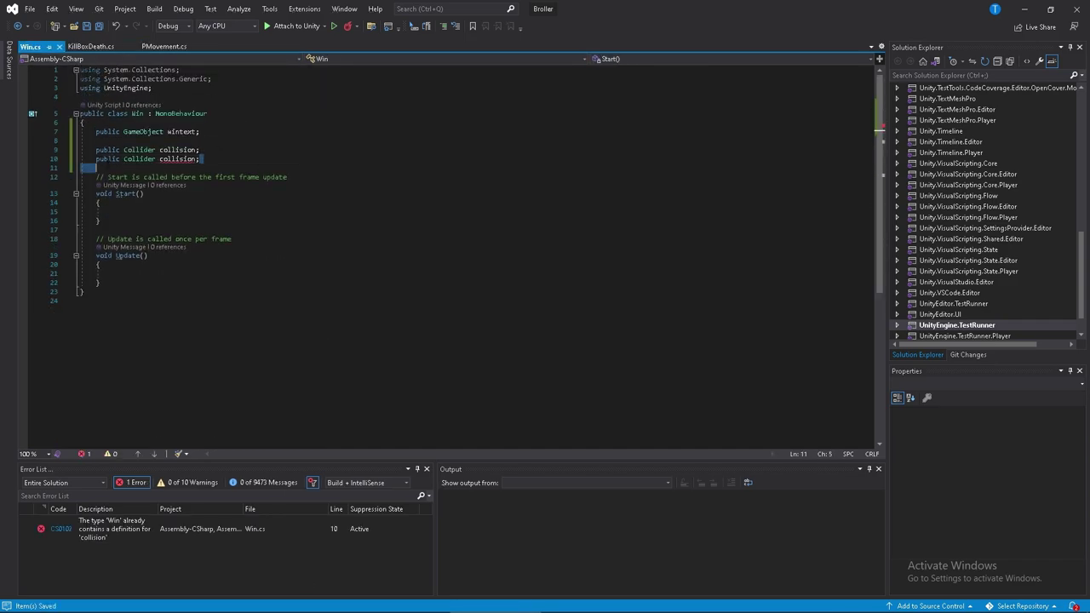
key(BackSpace)
key(BackSpace)
text(private void OnTriggerEnter(Collider collision)
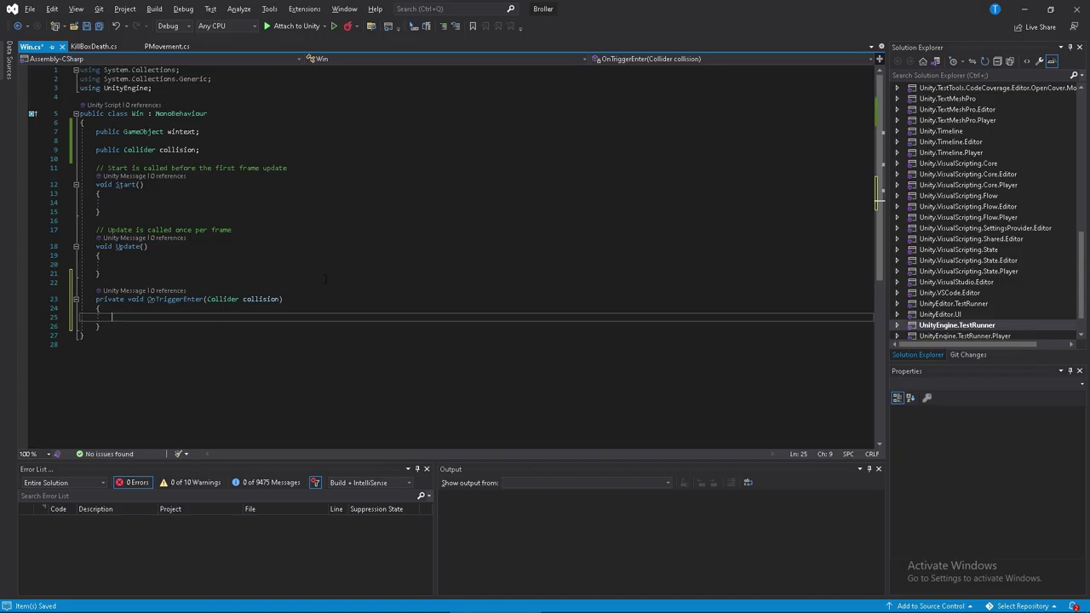
text(wintext.SetActive(false)
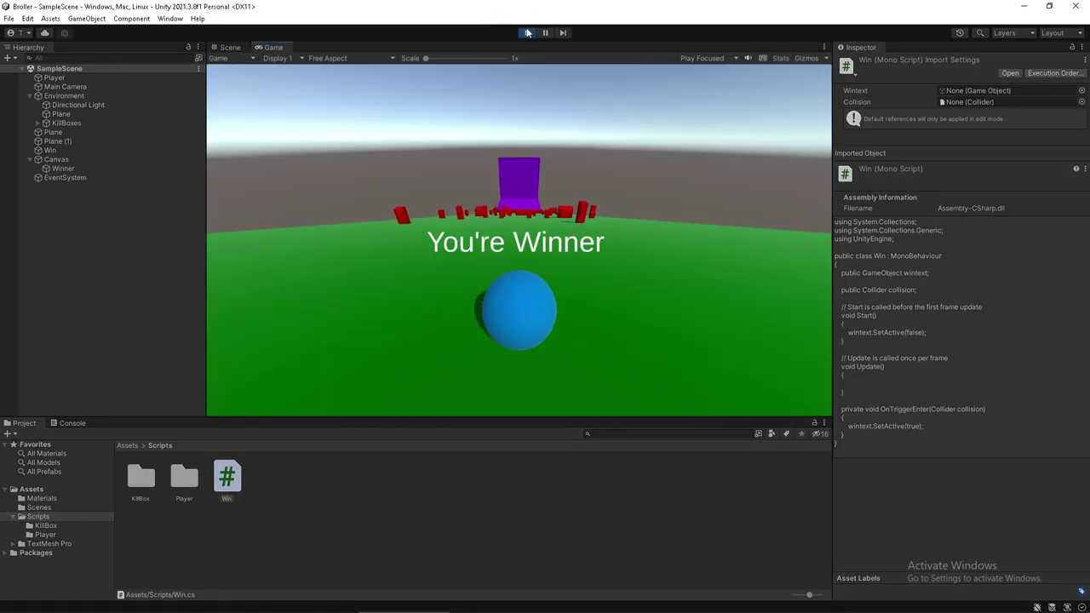
click(527, 33)
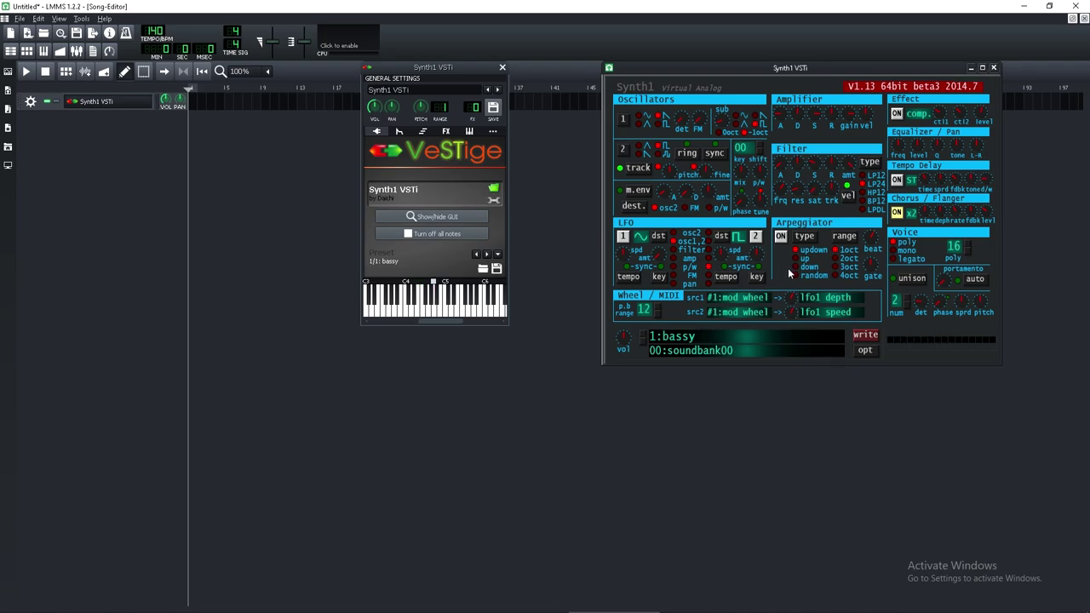
- Switch Synth1 to the Church Organ Update program, play the song, and open its Piano-Roll notes
click(694, 334)
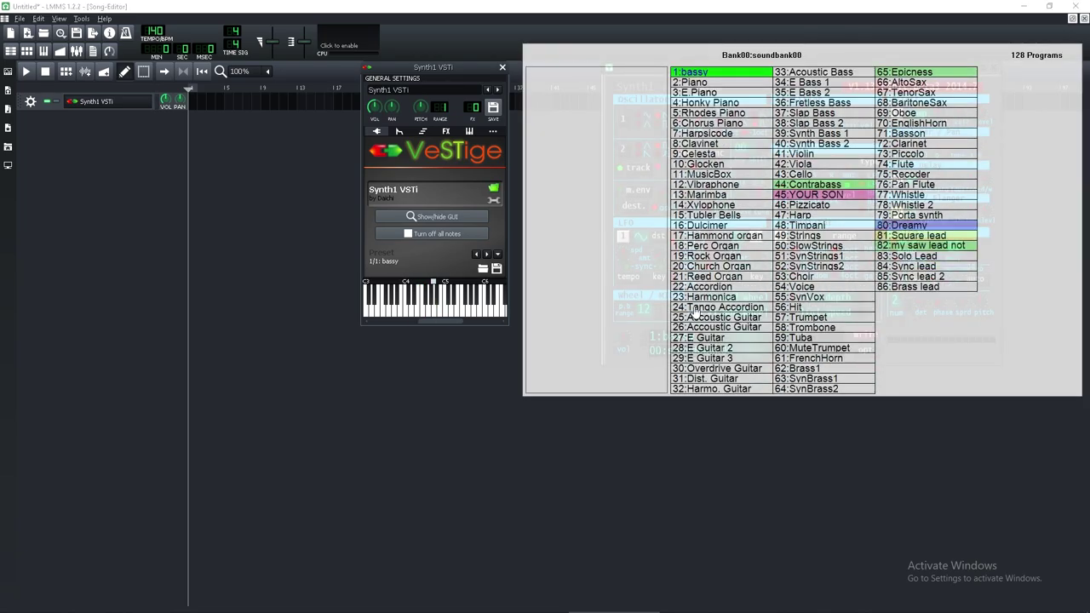
click(744, 276)
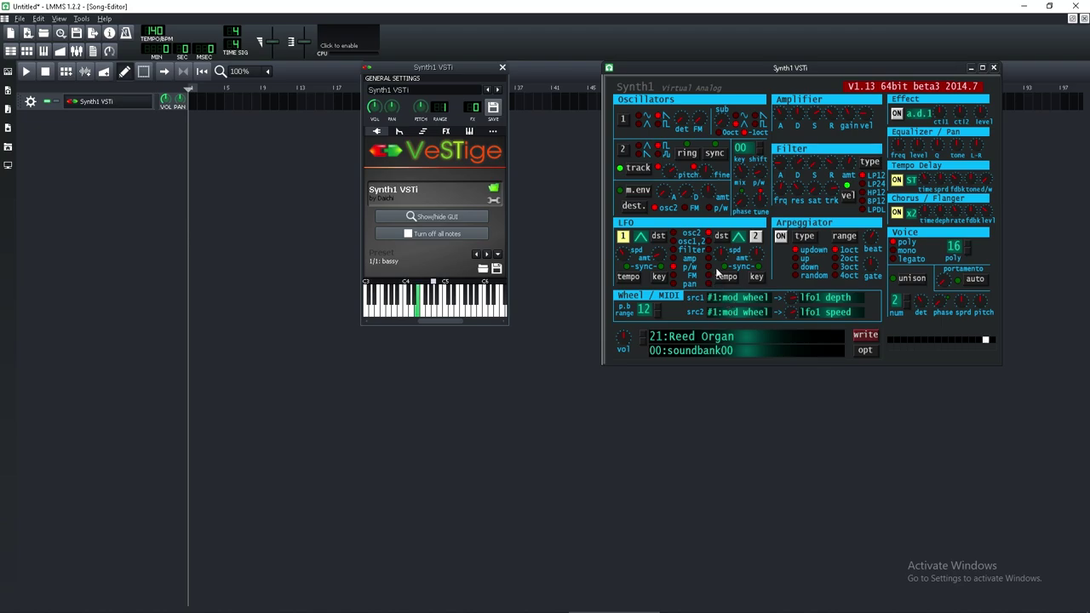
click(743, 339)
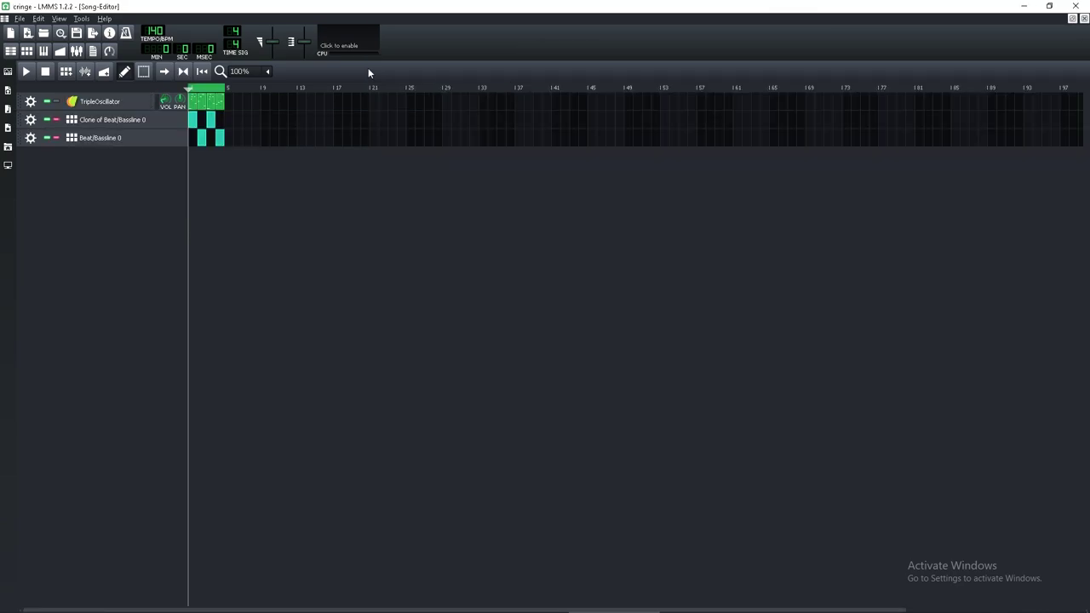
key(space)
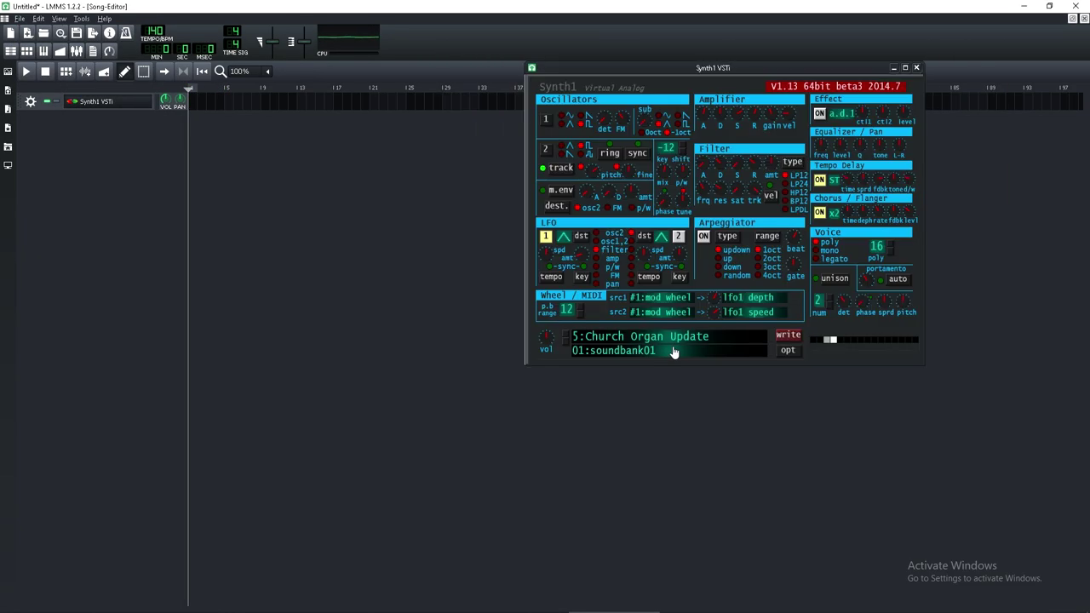
scroll(670, 341, down, 2)
double_click(189, 104)
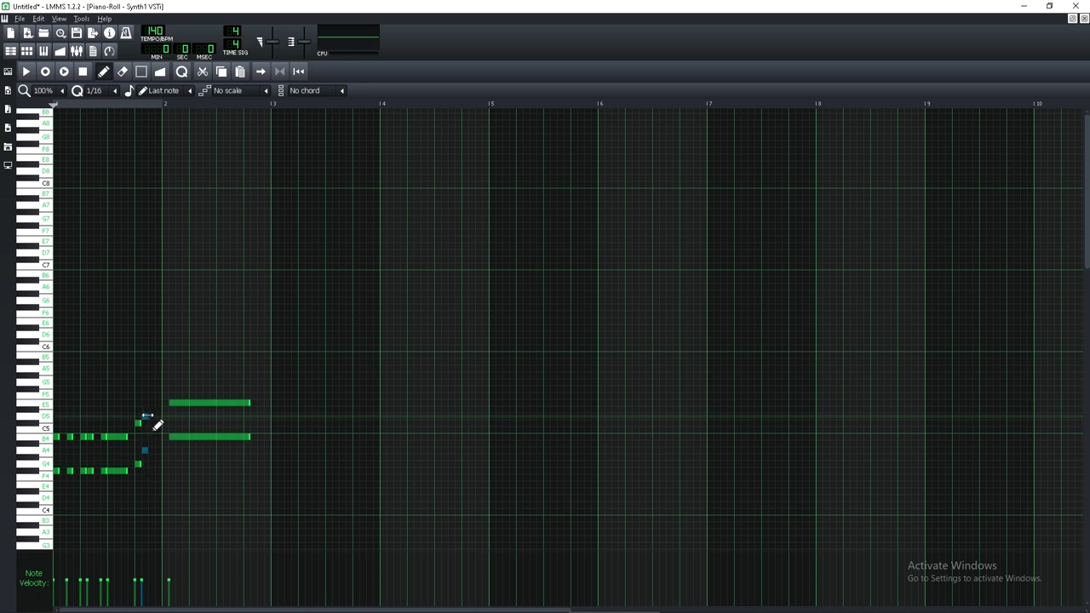
- Extend the last two melody notes to bar 3, then declare a public AudioSource win in the Win script
drag(146, 415, 153, 416)
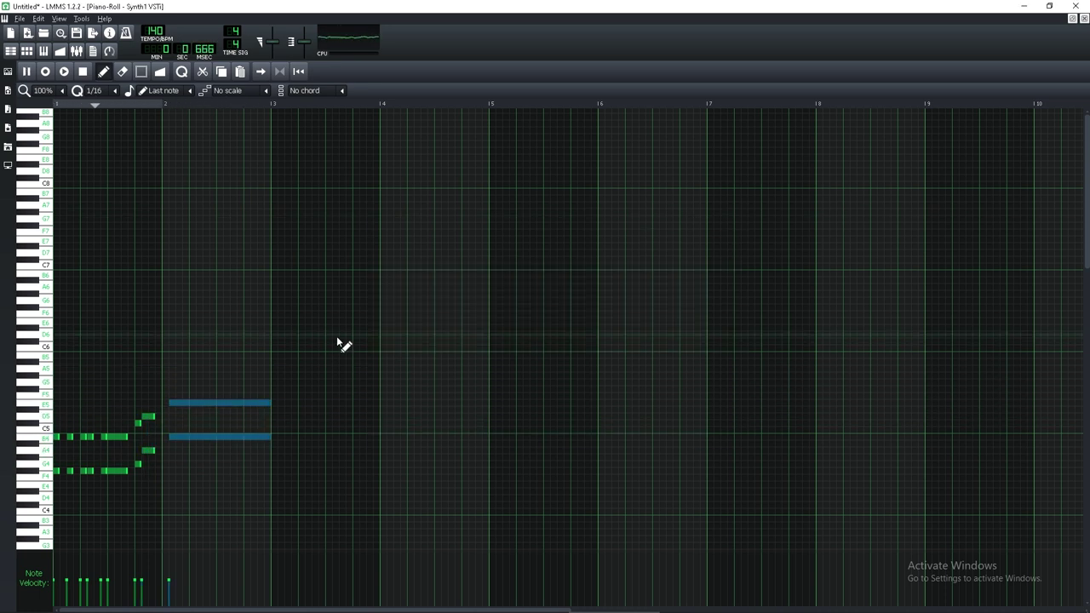
key(F5)
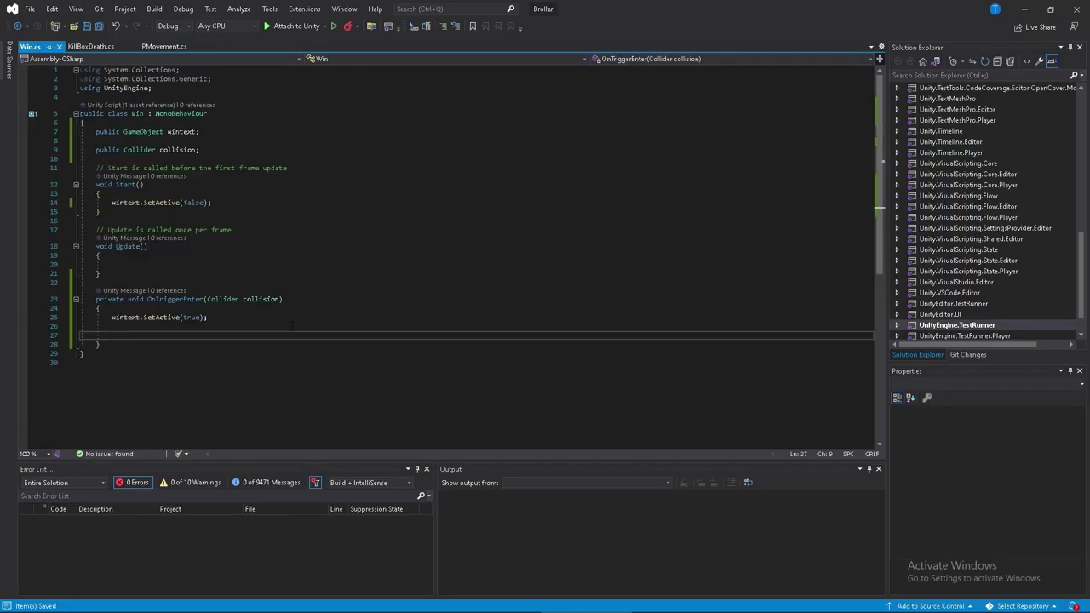
key(Return)
key(Return)
text(public AudioClip win;)
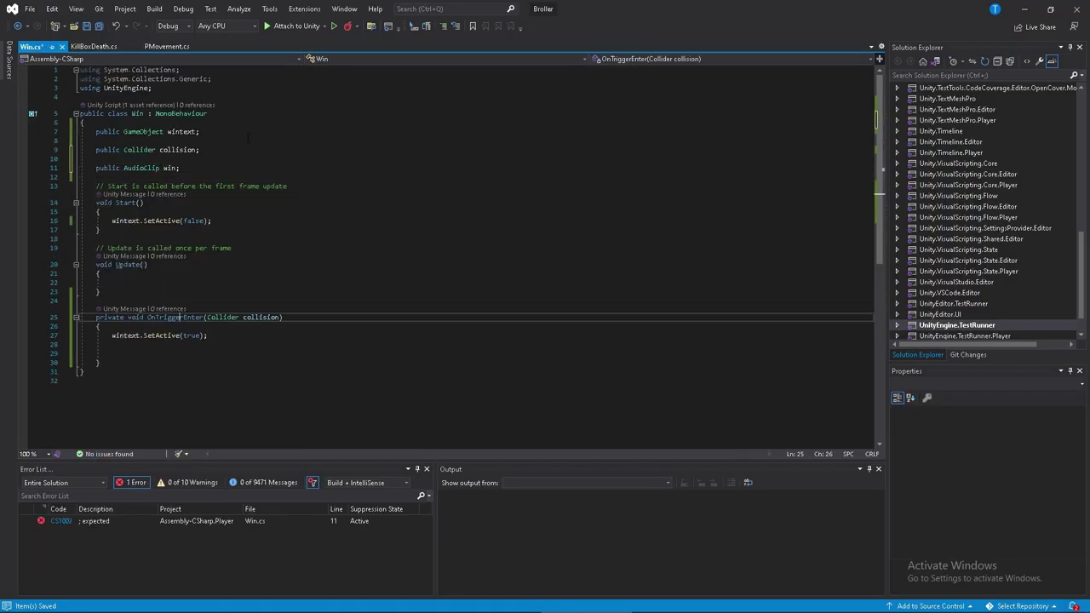
text(win)
click(96, 159)
text(win;)
click(125, 353)
- Finish the win.playOneShot() call, then review the Main Camera's Audio Source settings in Unity
text(.playOneShot();)
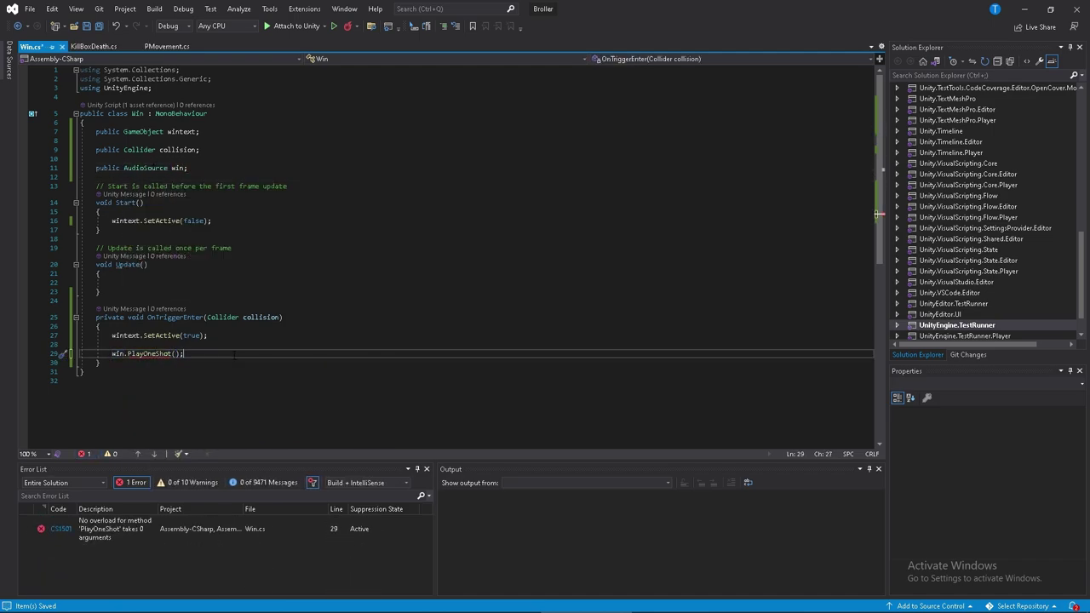
key(alt+Tab)
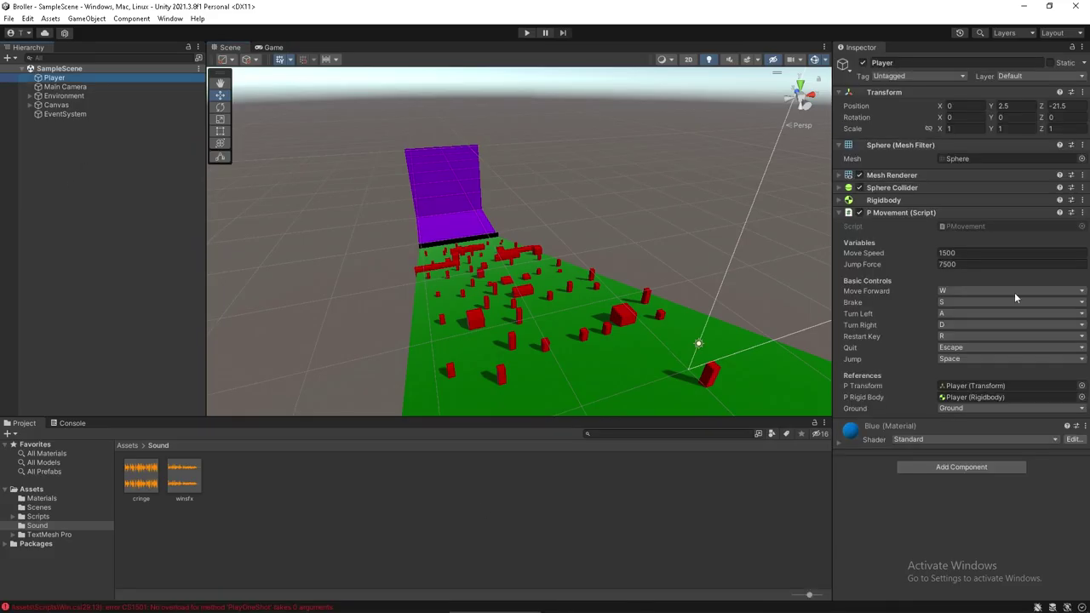
click(65, 86)
click(54, 78)
click(65, 86)
scroll(962, 255, down, 5)
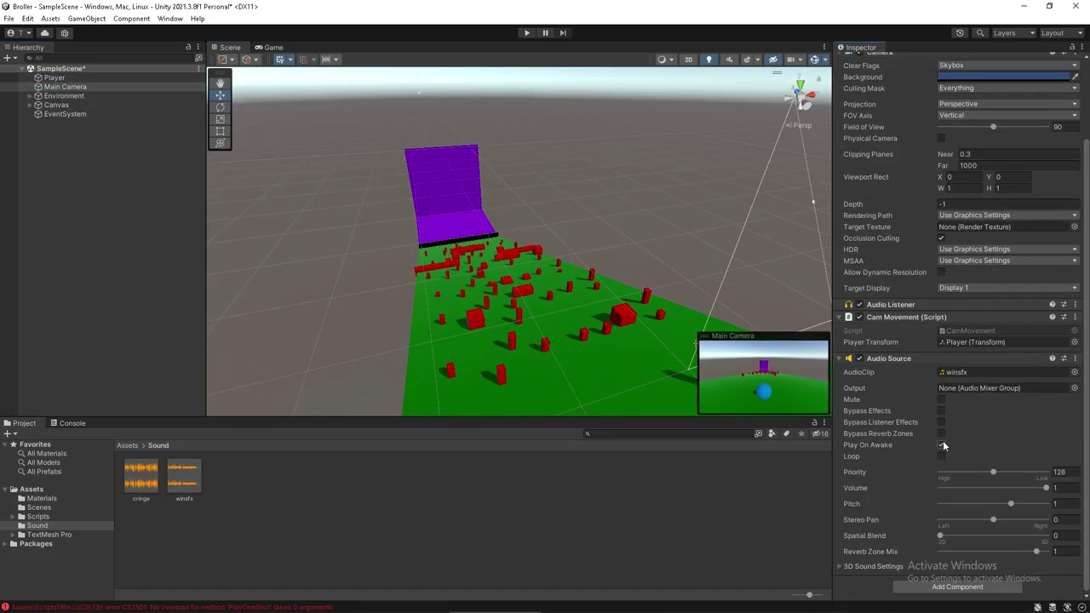
key(alt+Tab)
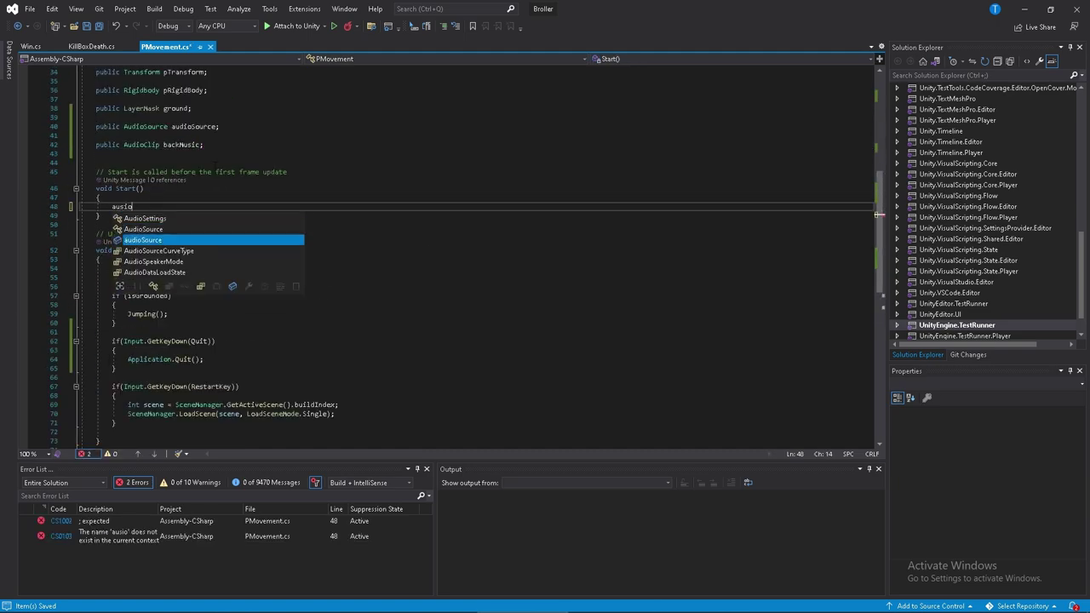
- Complete audioSource.PlayOneShot(backMusic) in PMovement's Start and play-test the game to hear the music
text(backMusic);)
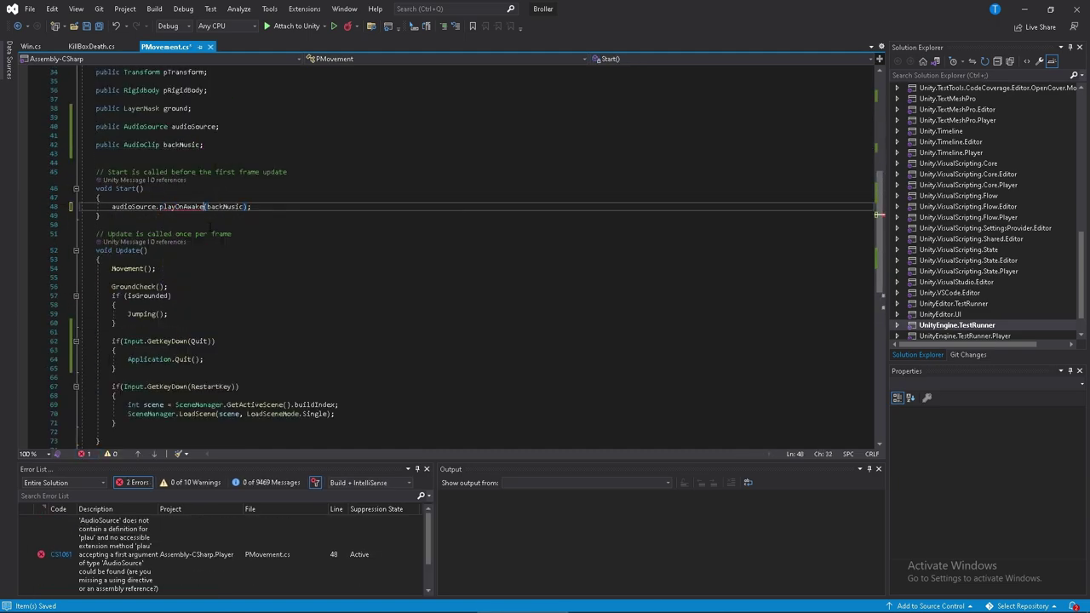
key(alt+Tab)
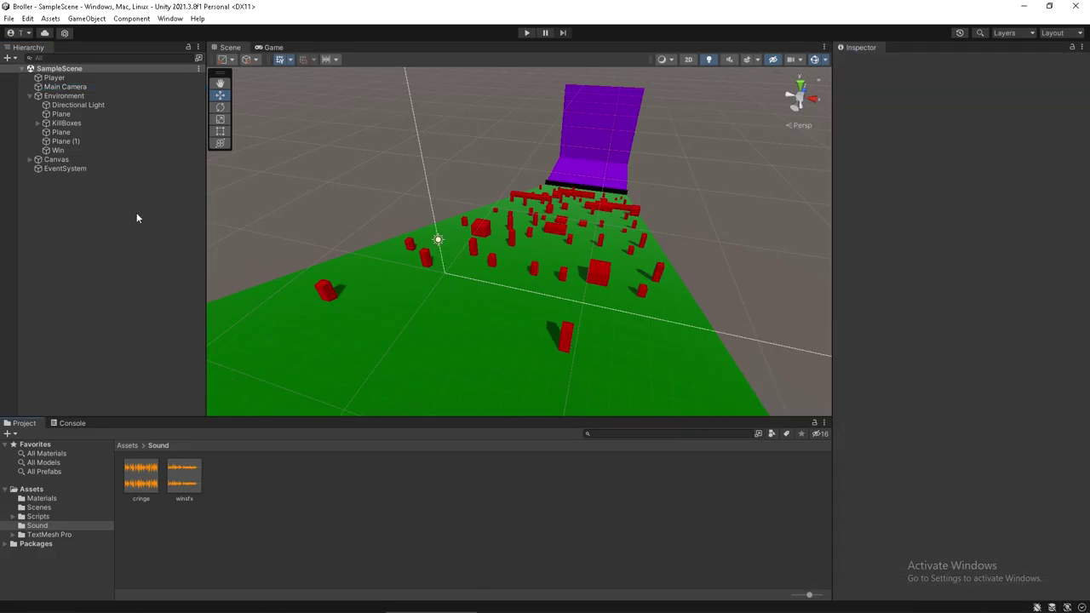
click(145, 78)
click(145, 86)
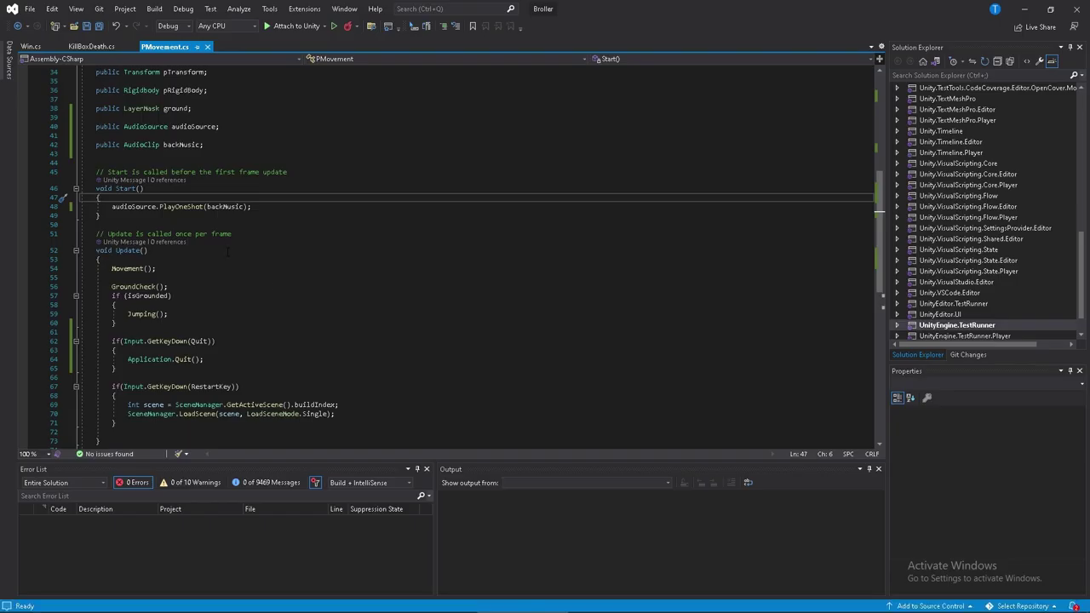
key(alt+Tab)
key(ctrl+p)
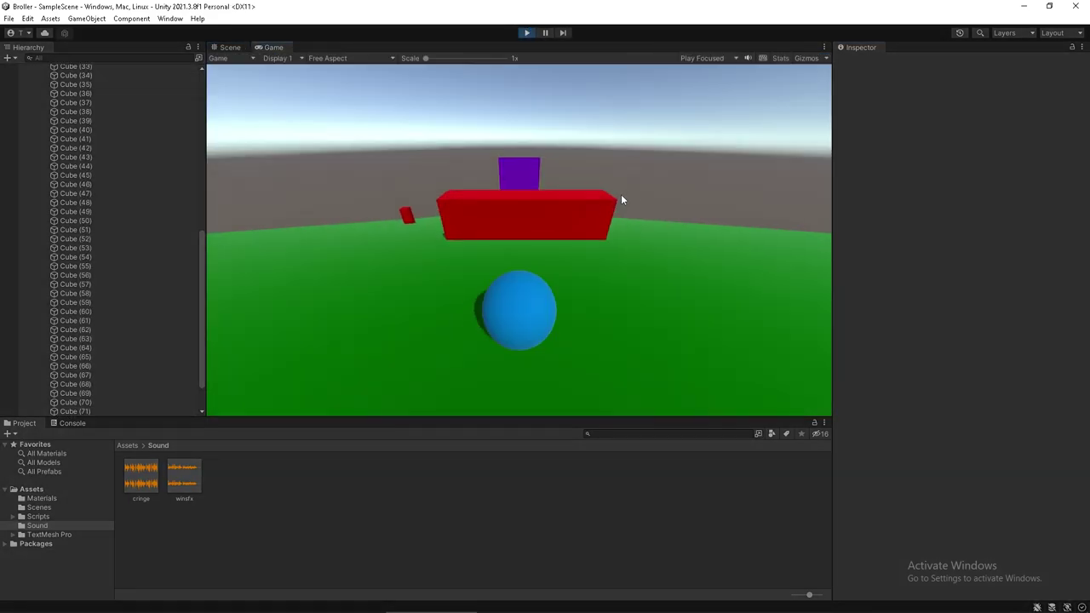
- Stop the game and duplicate the kill-box cubes, shifting the copies sideways to extend the rows
key(ctrl+p)
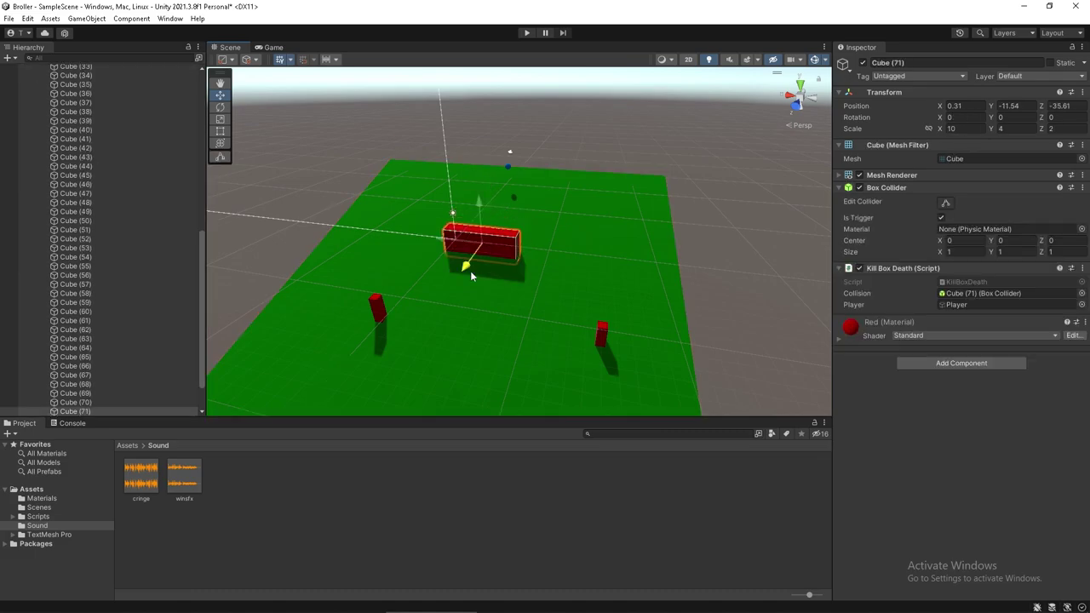
key(ctrl+d)
scroll(418, 245, up, 3)
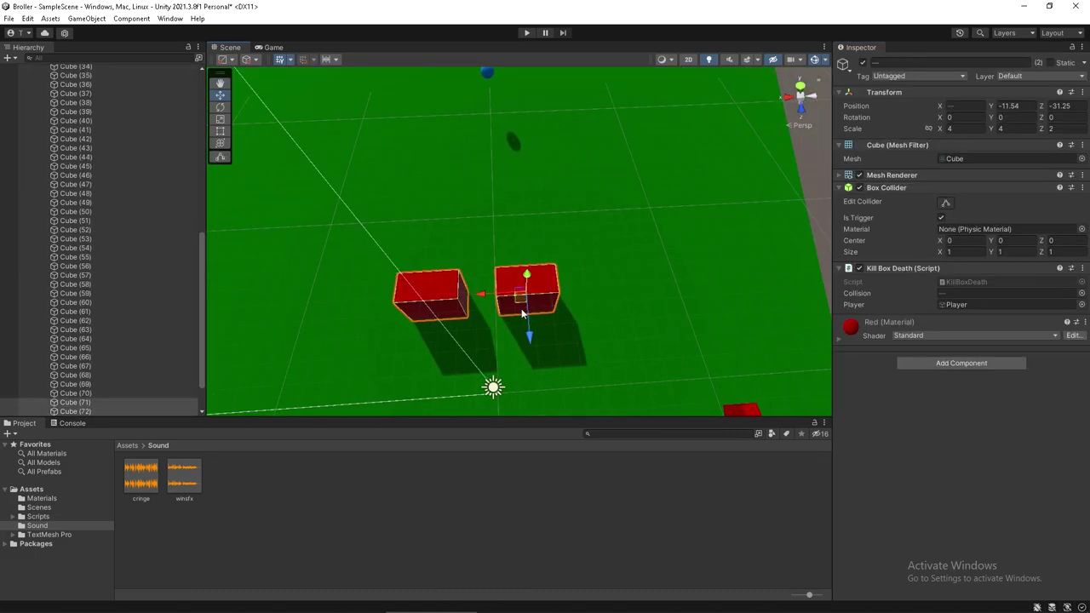
key(ctrl+d)
drag(521, 311, 707, 311)
scroll(554, 281, down, 3)
key(ctrl+d)
drag(642, 281, 304, 282)
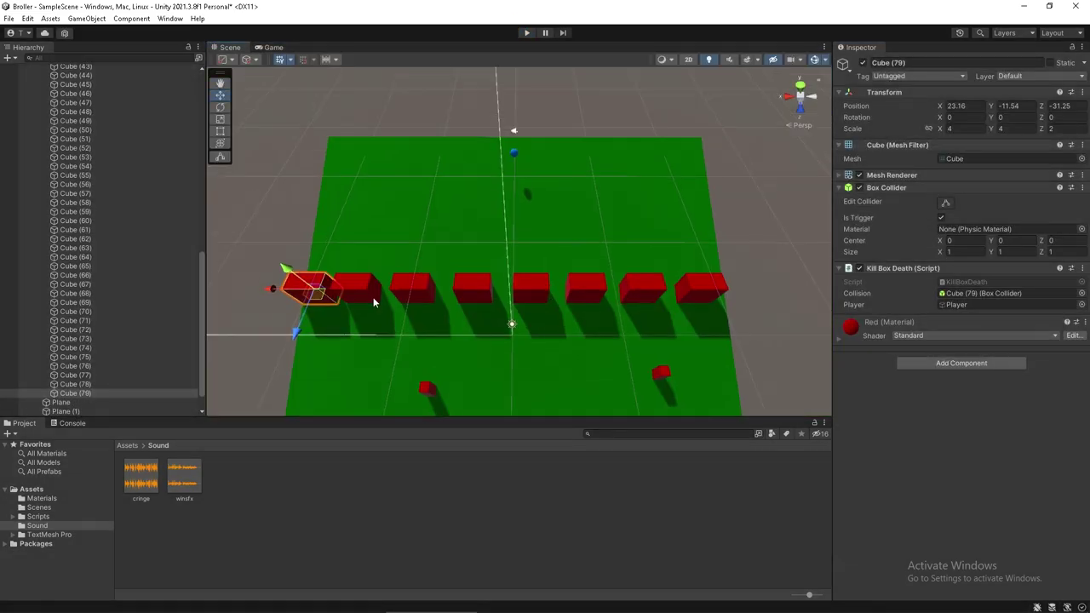
scroll(533, 255, up, 3)
shift+click(77, 293)
scroll(306, 287, down, 3)
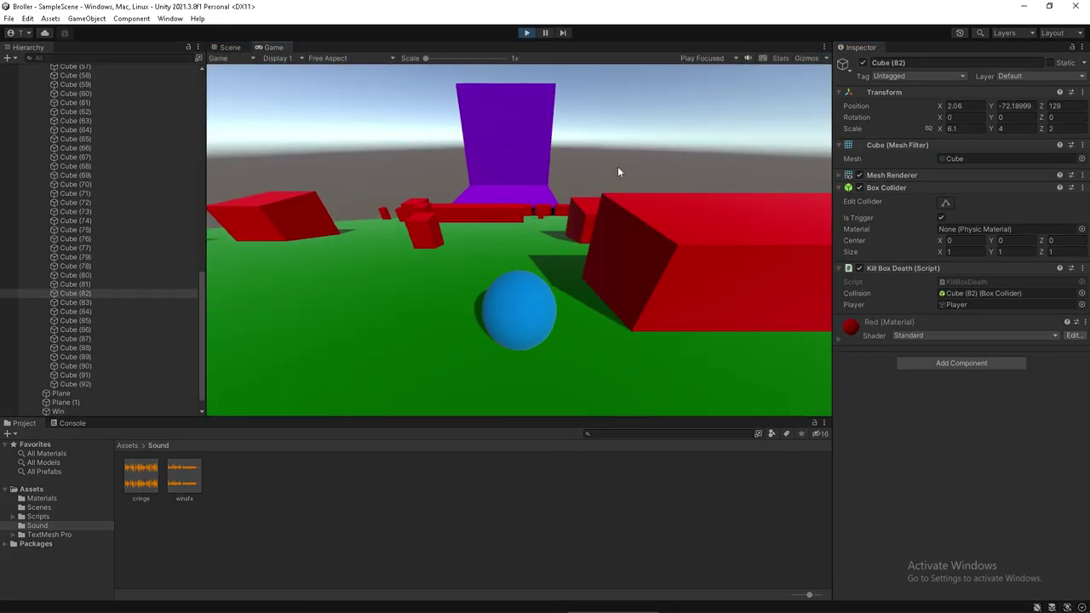
- Run the game to try out the new kill-box obstacles
click(528, 33)
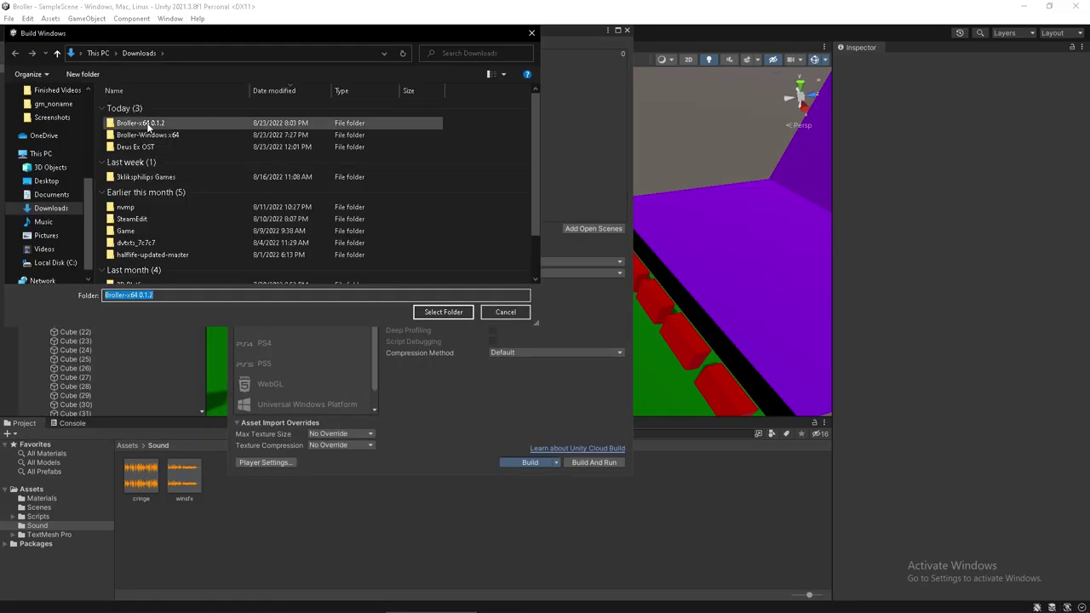